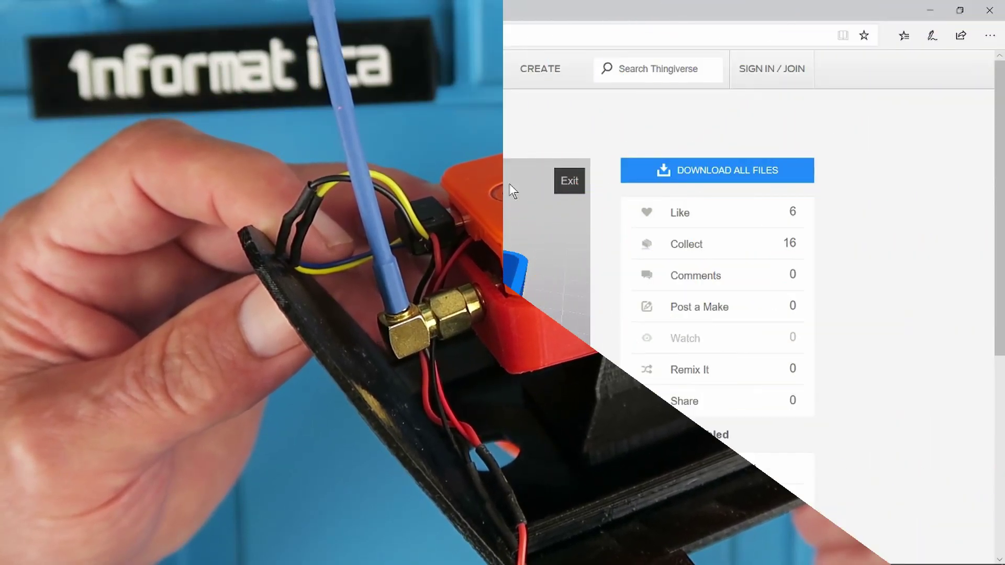
- Rotate the soporte runcam 2 model in Thingiview, then view the Runcam 2 HD to GoPro adapter page
drag(364, 299, 534, 328)
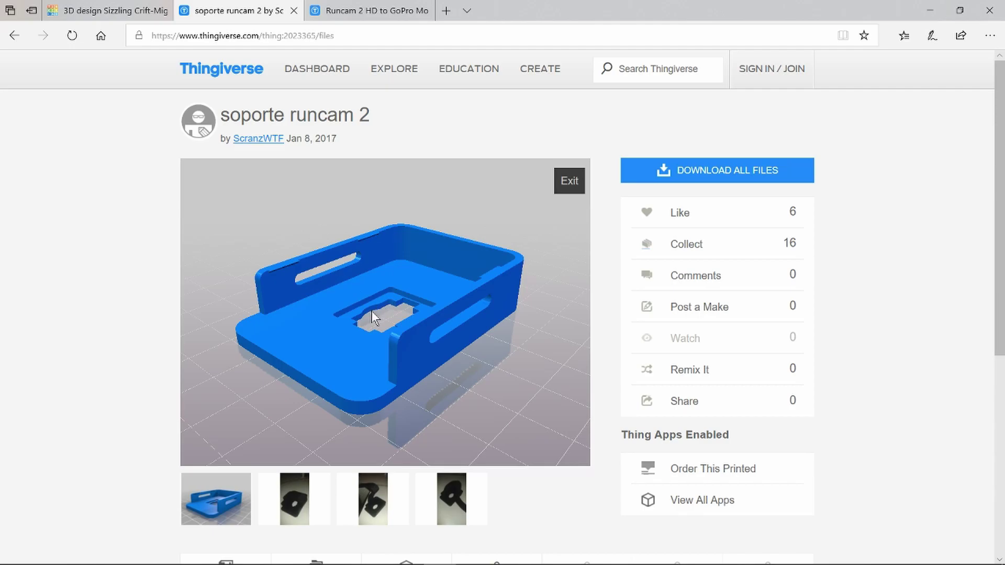
key(ctrl+Tab)
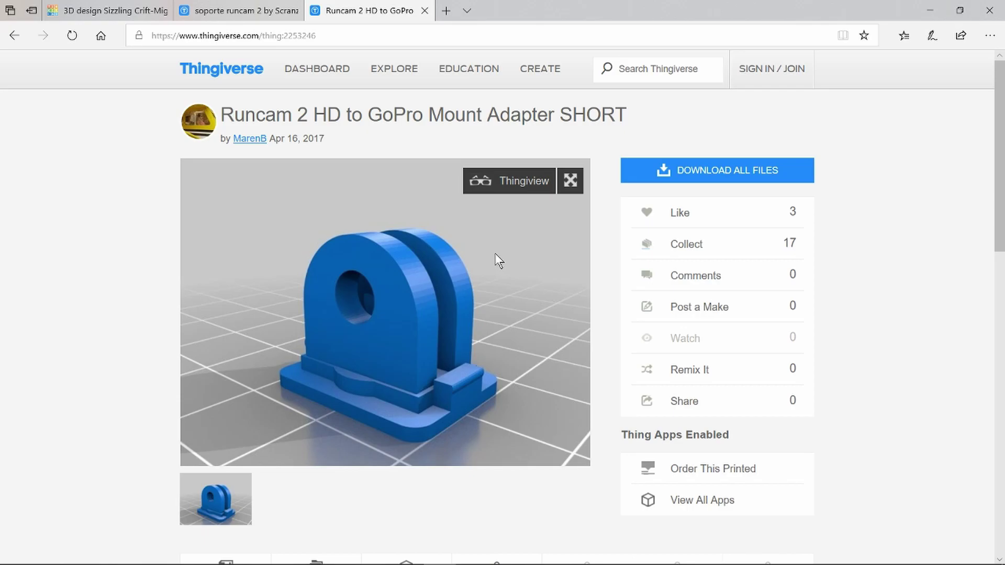
click(83, 12)
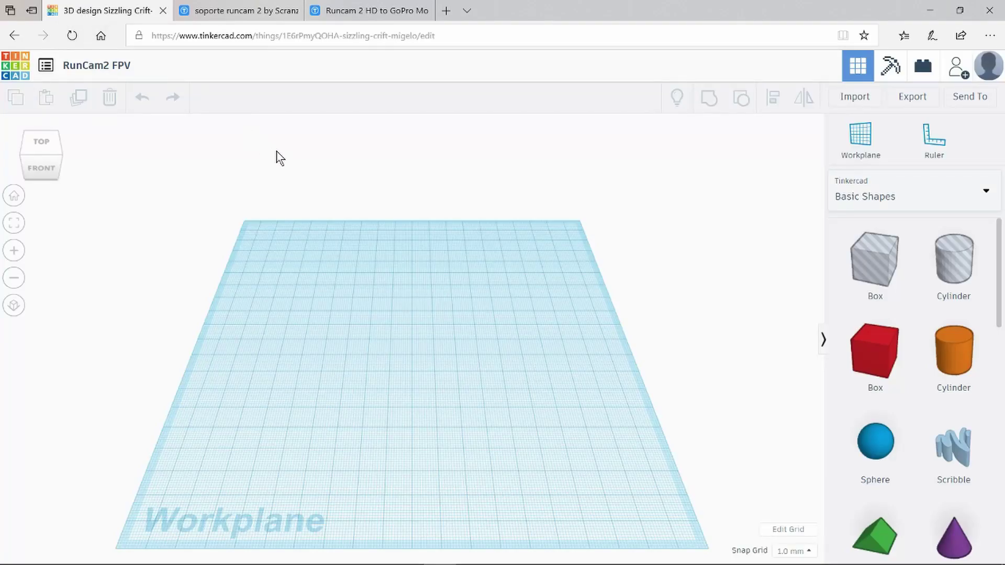
- Import soporte_runcam.STL and RunCam2GoPro_short.stl into the RunCam2 FPV design
click(855, 97)
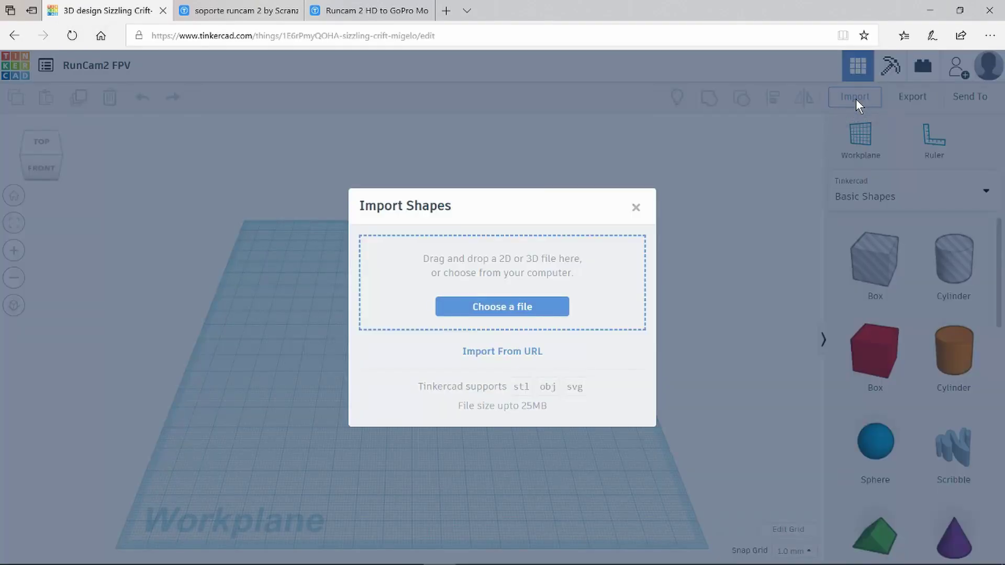
click(497, 312)
click(642, 406)
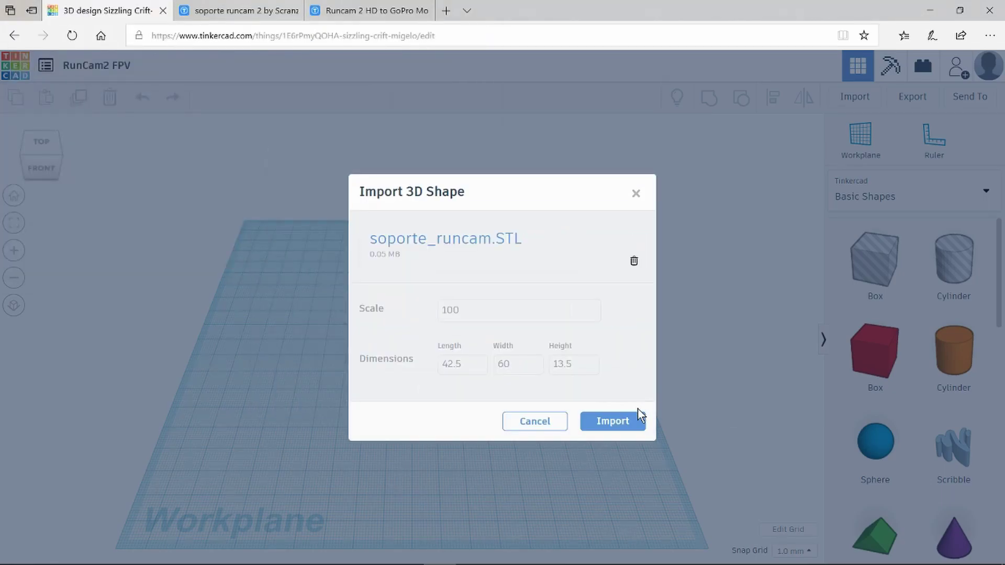
click(613, 422)
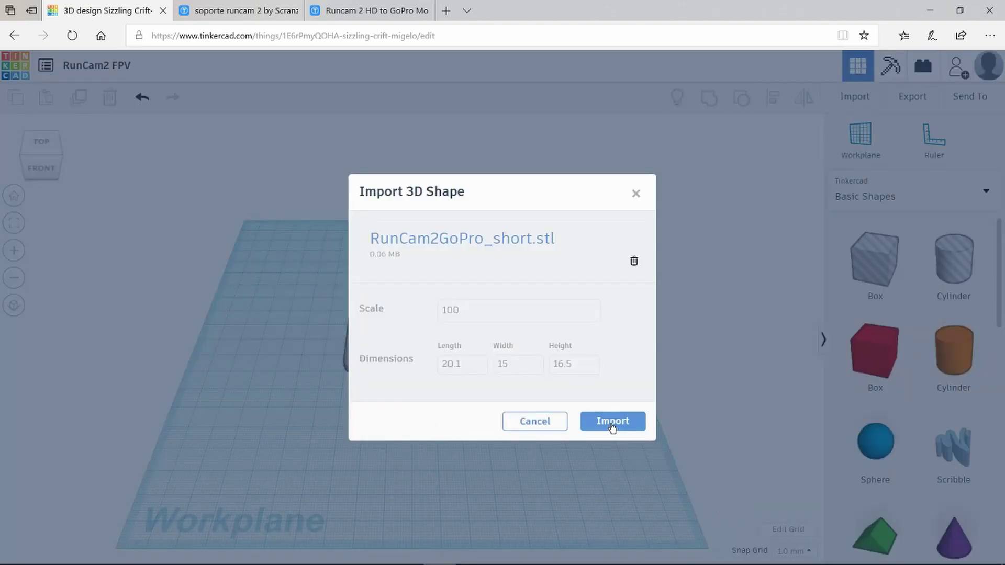
click(612, 425)
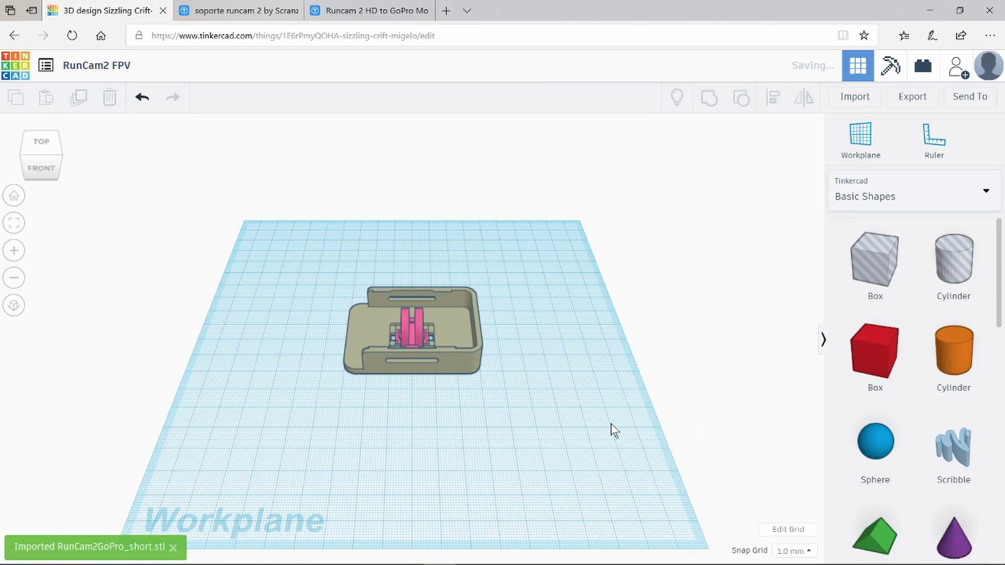
right_drag(610, 423, 731, 415)
scroll(731, 415, up, 5)
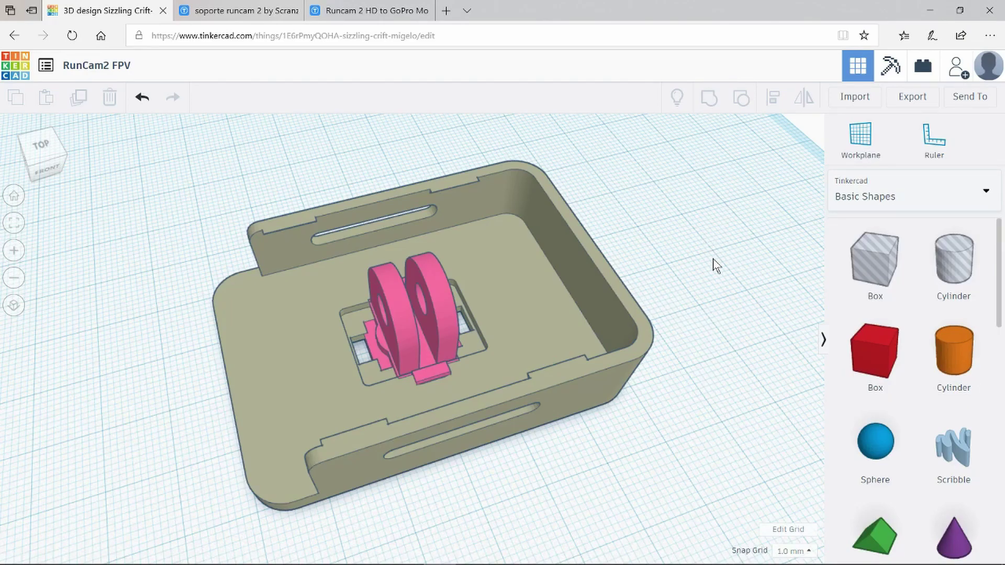
- Flip the pink GoPro mount upside down by rotating it 180°
click(395, 307)
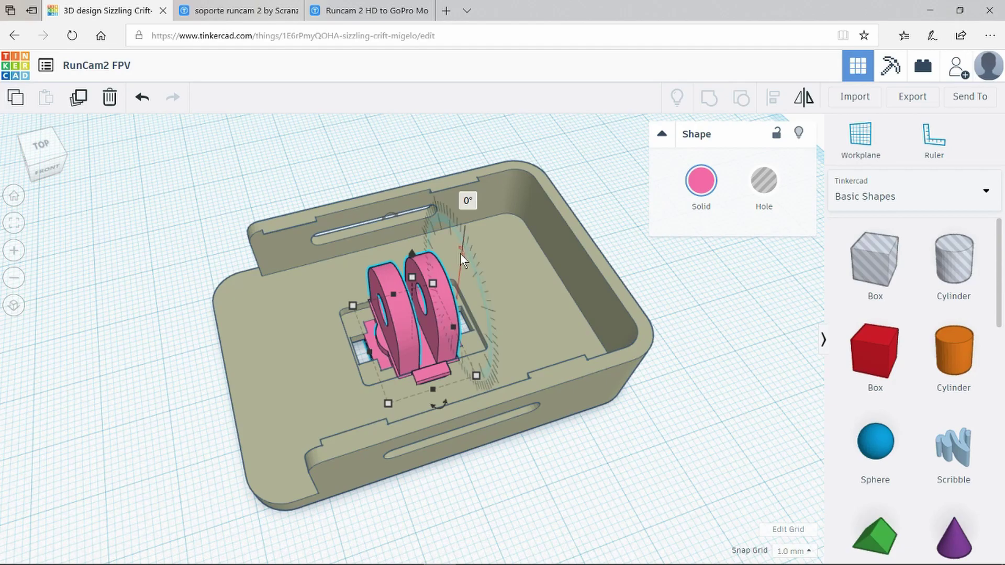
drag(441, 404, 495, 313)
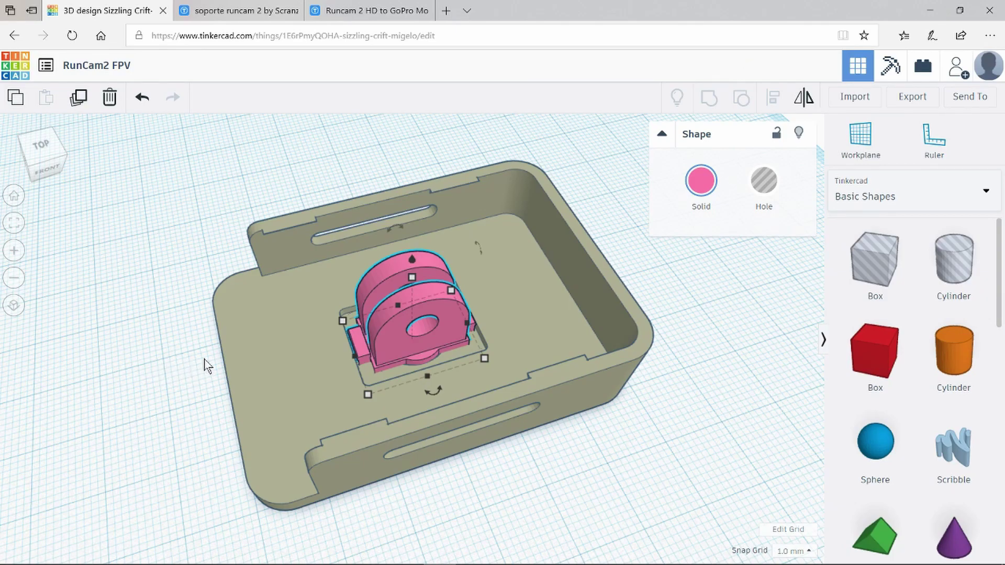
drag(477, 247, 516, 307)
click(518, 309)
key(Return)
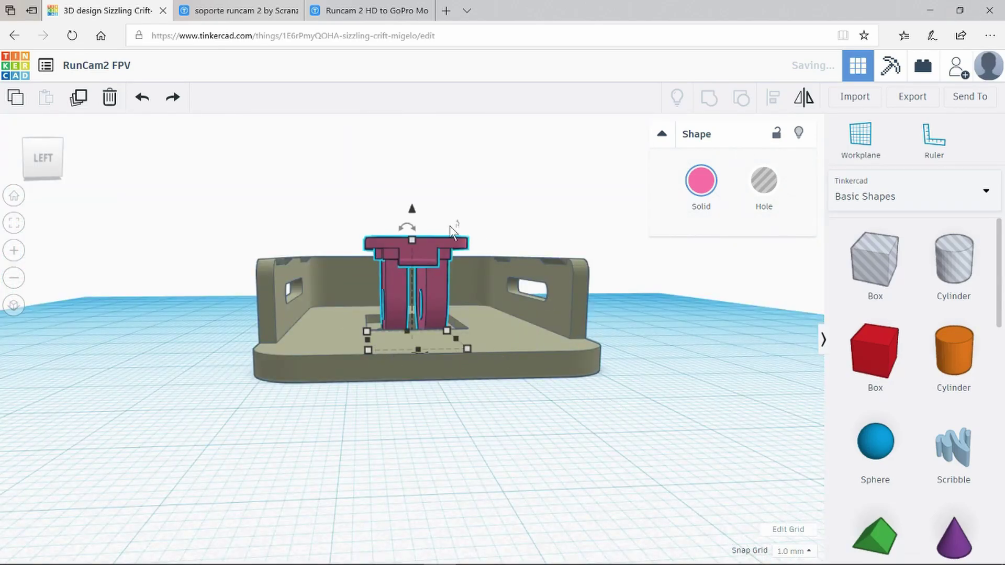
- Lower the mount to -13 mm so its lugs poke out under the holder
drag(412, 212, 412, 292)
click(197, 388)
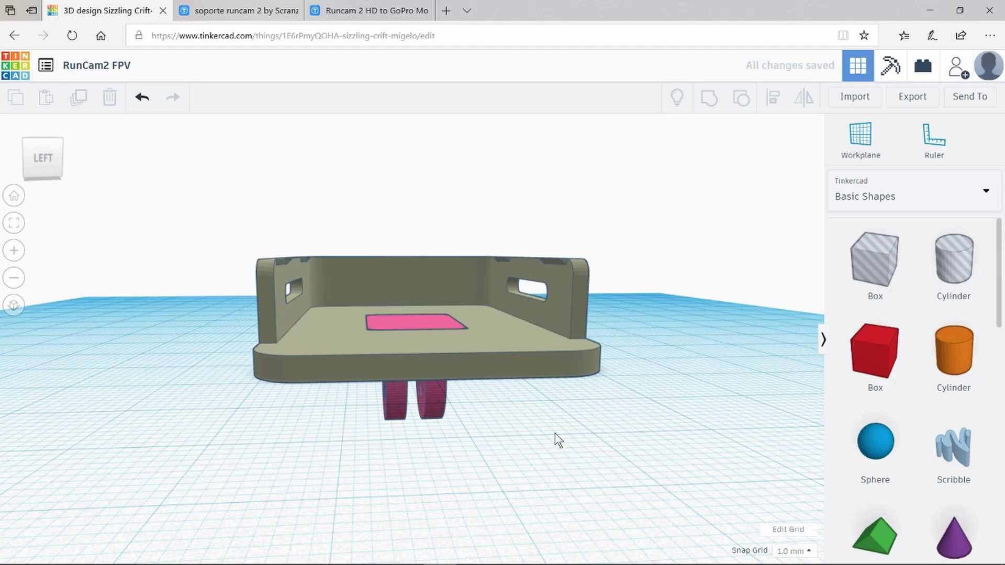
right_drag(557, 440, 517, 470)
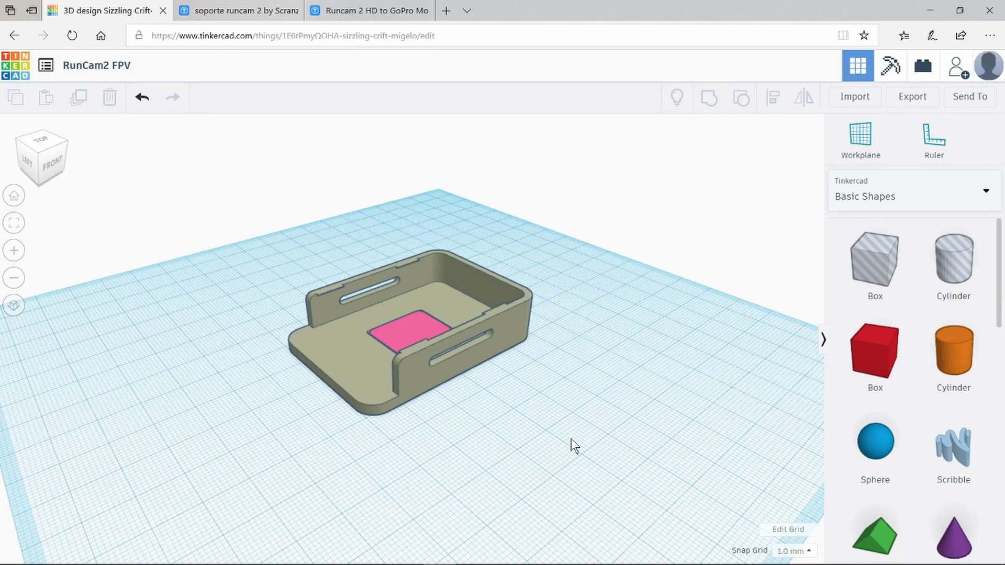
- Box-select the holder and GoPro mount and group them into one solid
drag(378, 282, 649, 443)
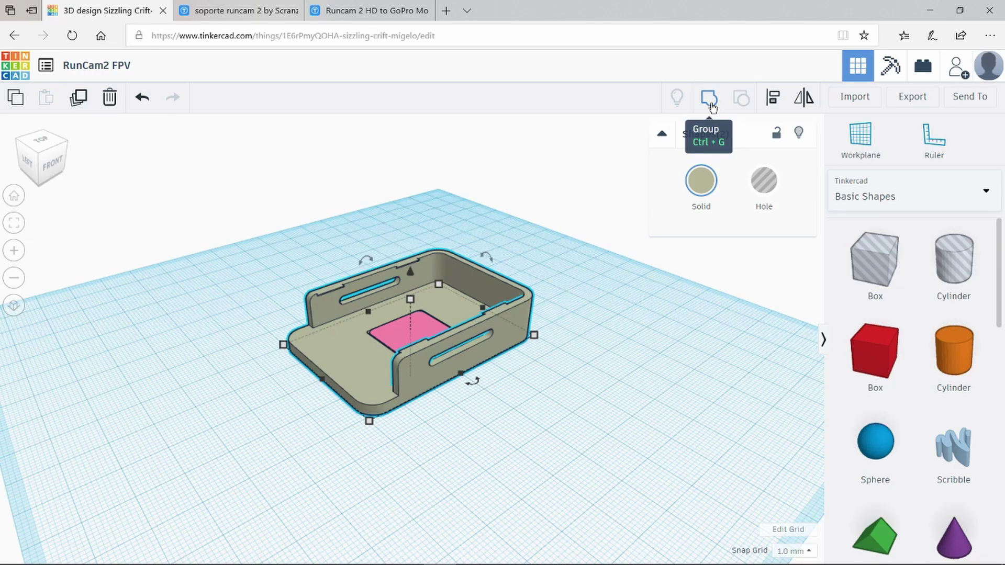
click(710, 105)
click(633, 302)
right_drag(632, 302, 245, 319)
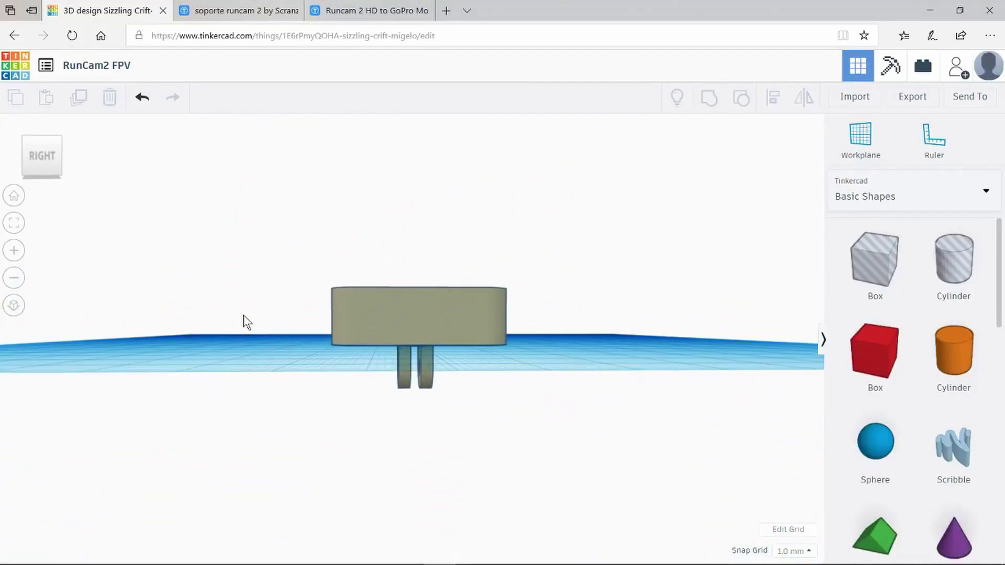
- Add a hole cylinder beside the holder and set its length and width to 4 mm
right_drag(243, 318, 450, 313)
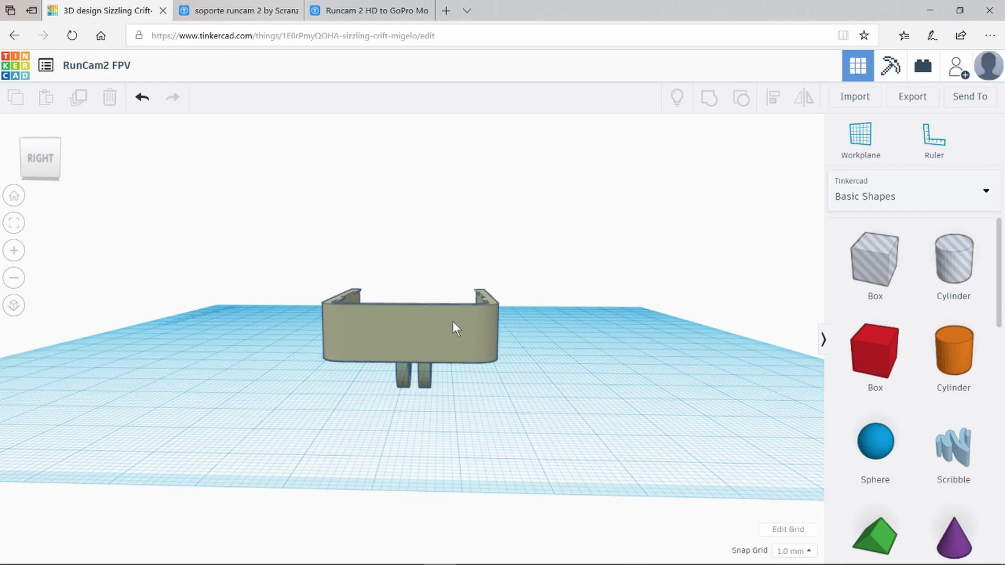
drag(956, 268, 572, 372)
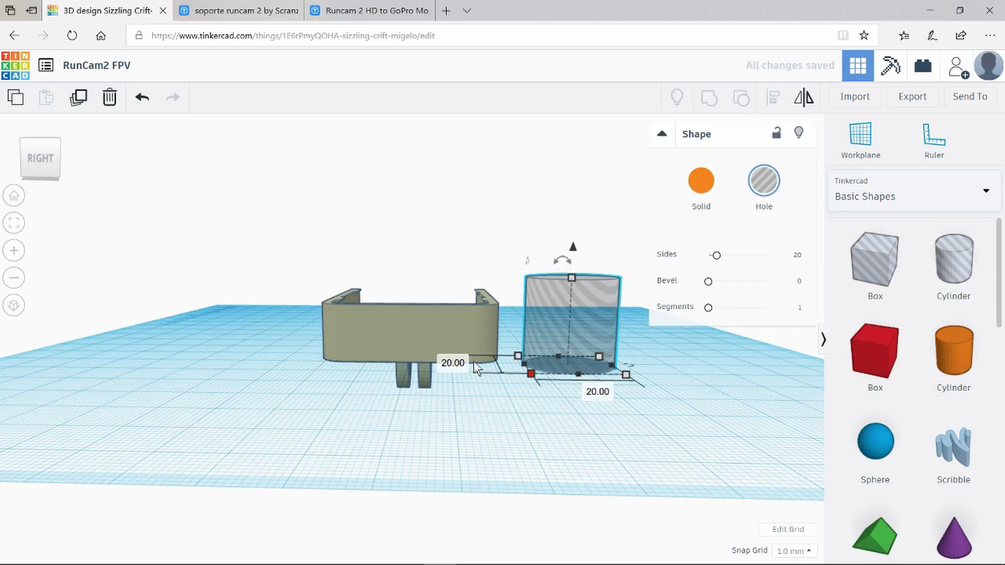
click(463, 365)
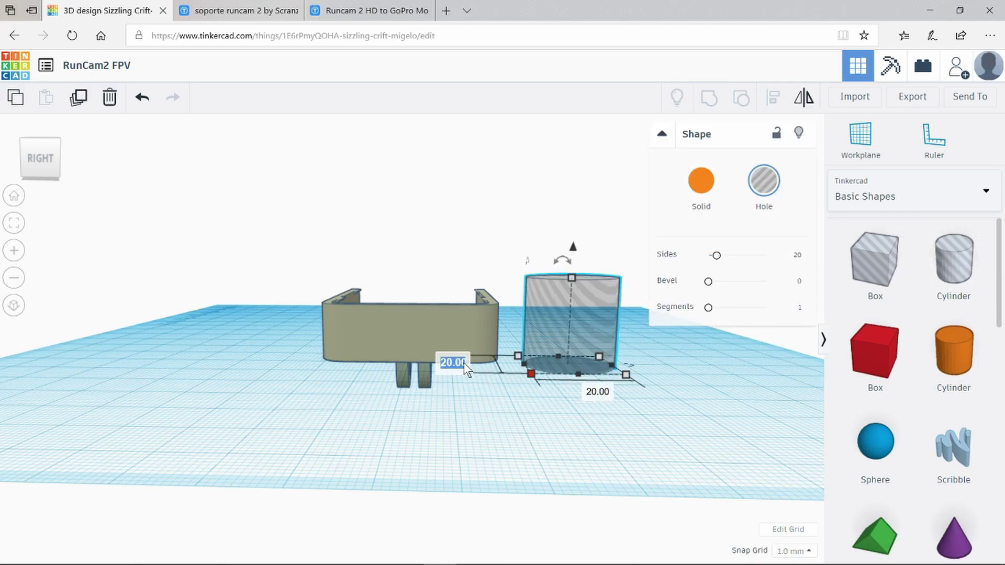
text(4)
key(Return)
click(578, 375)
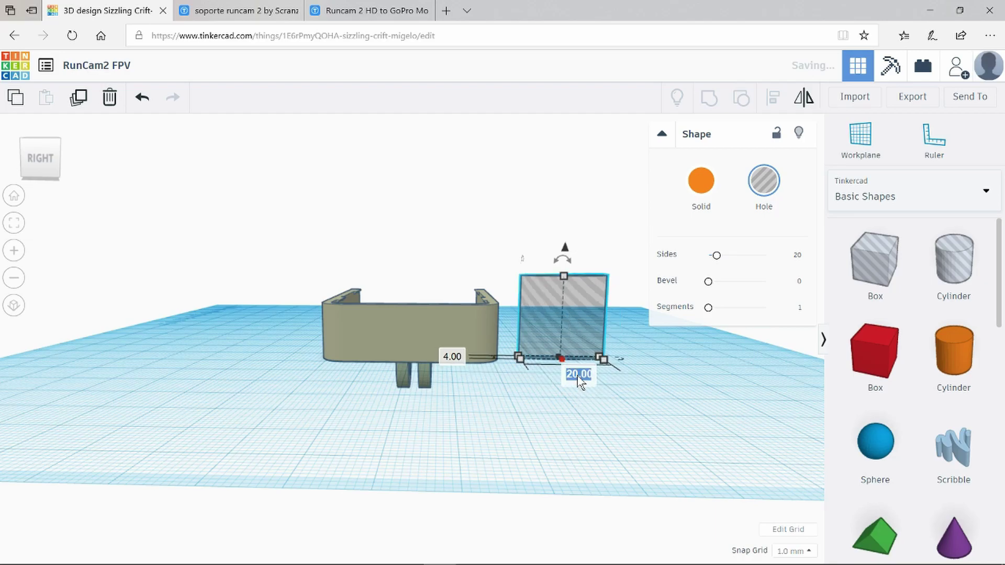
text(4)
key(Return)
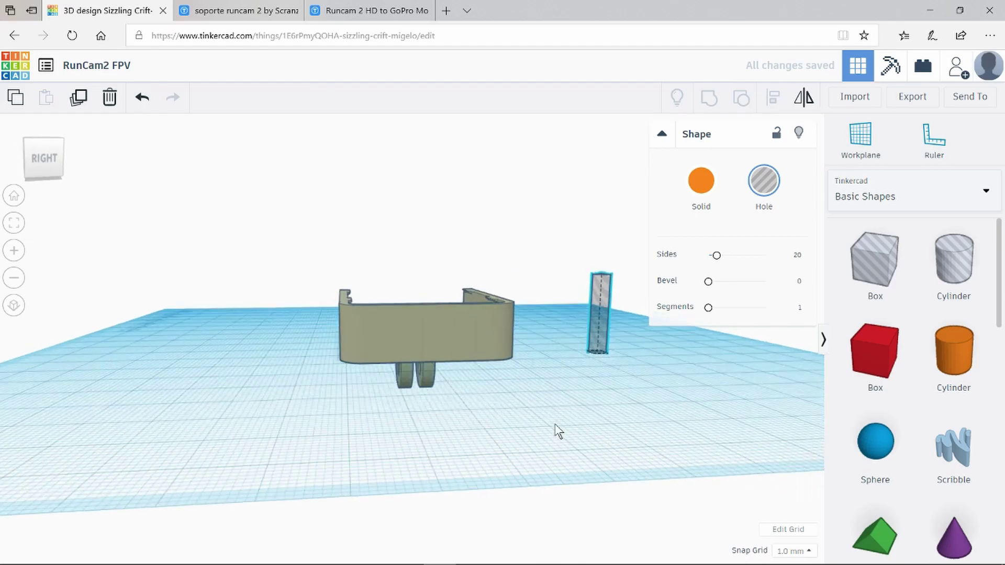
right_drag(558, 430, 458, 426)
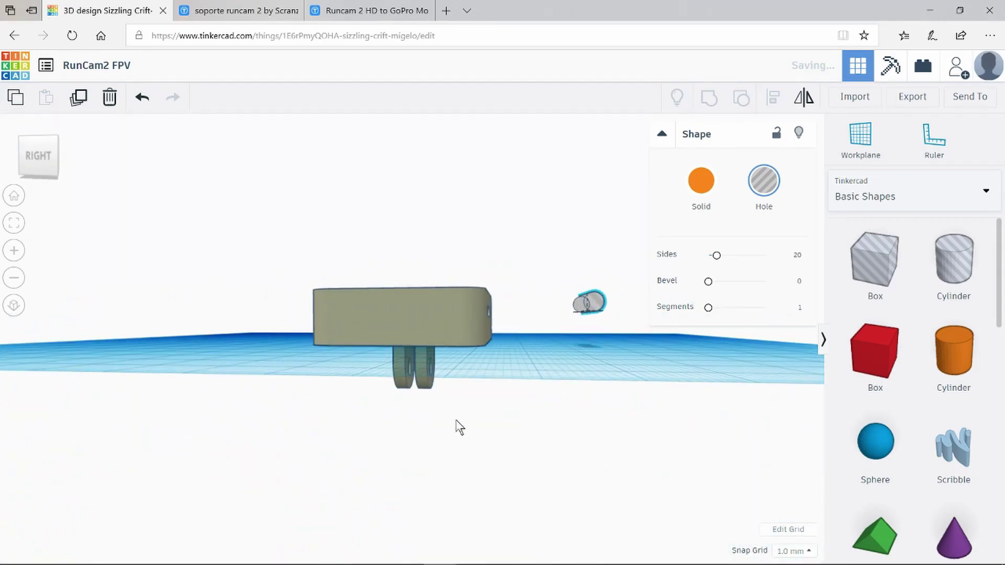
- Make the 4 mm cylinder solid and place it against the holder's front wall
key(ctrl+z)
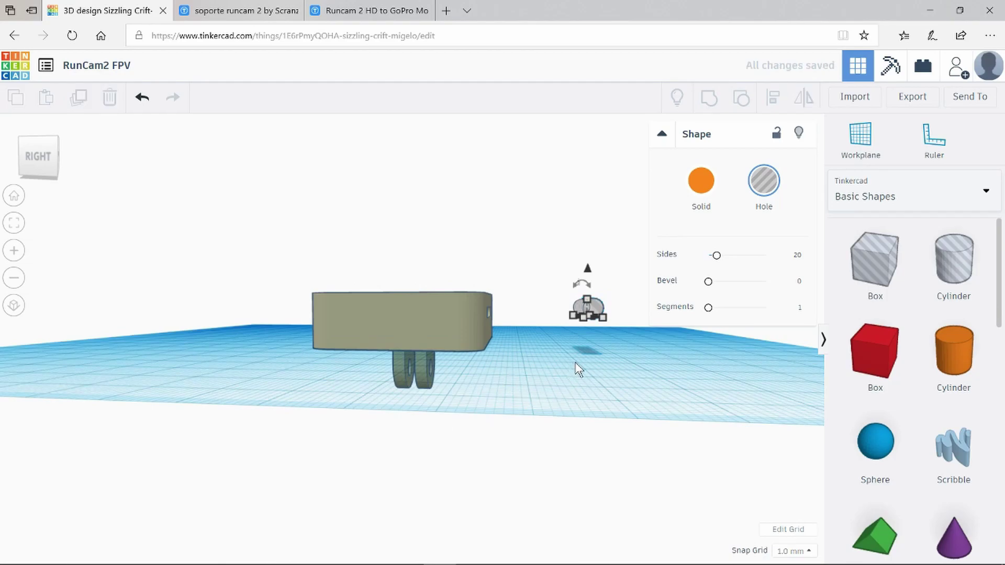
right_drag(579, 365, 715, 204)
click(714, 202)
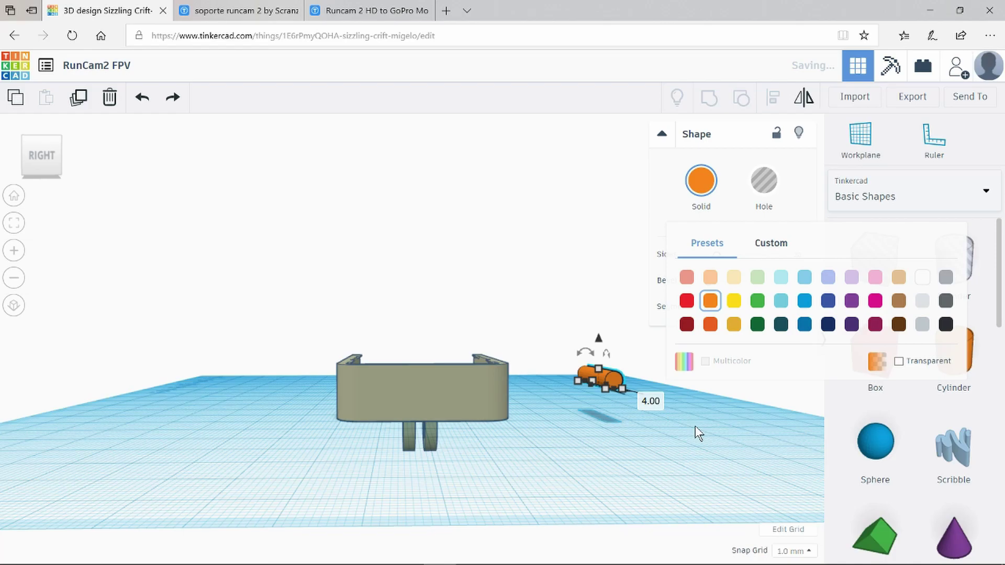
click(742, 413)
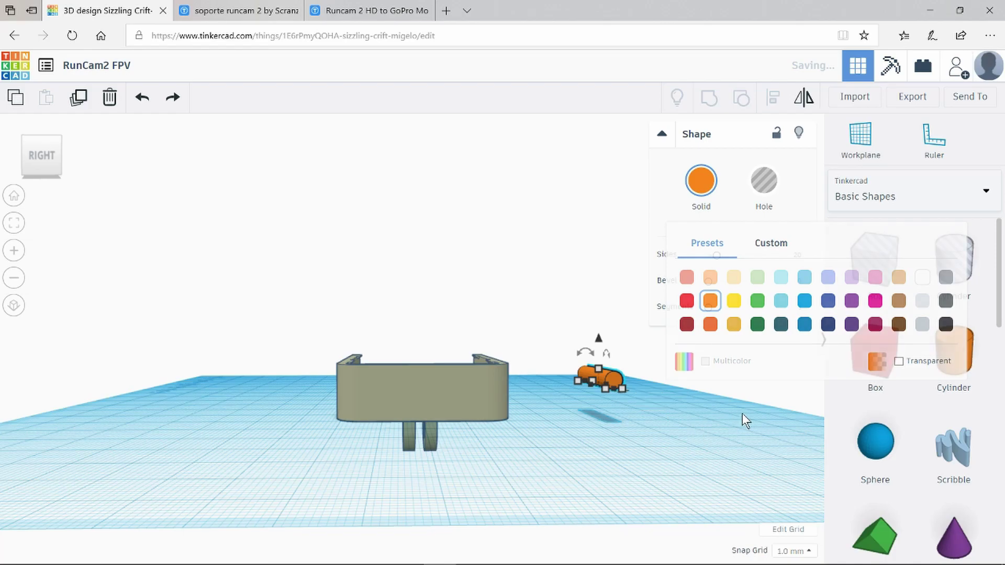
drag(610, 380, 473, 394)
right_drag(472, 395, 448, 462)
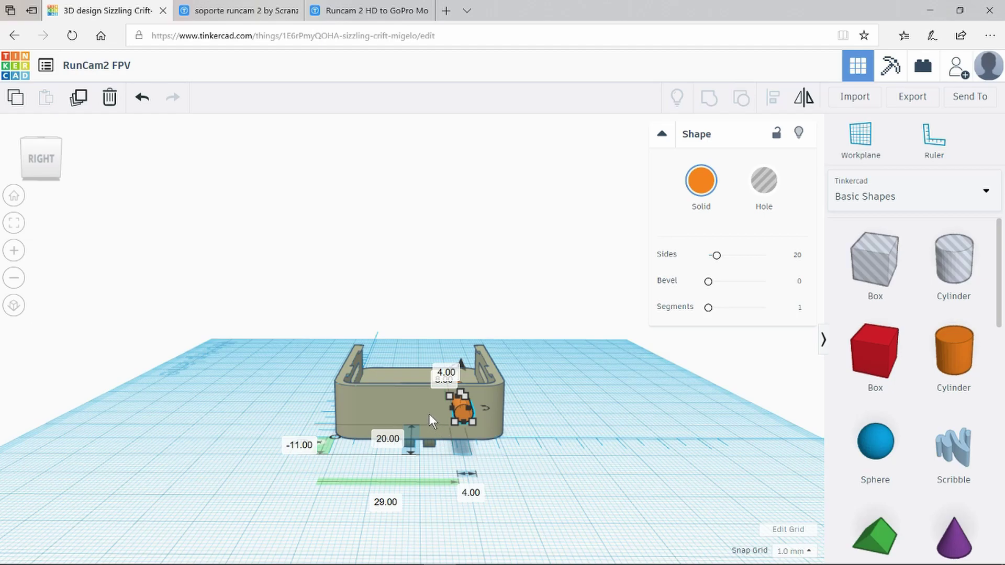
- Nudge the cylinder 2 mm past the holder's edge, then box-select both shapes from above
key(Left)
key(Left)
right_drag(435, 414, 574, 388)
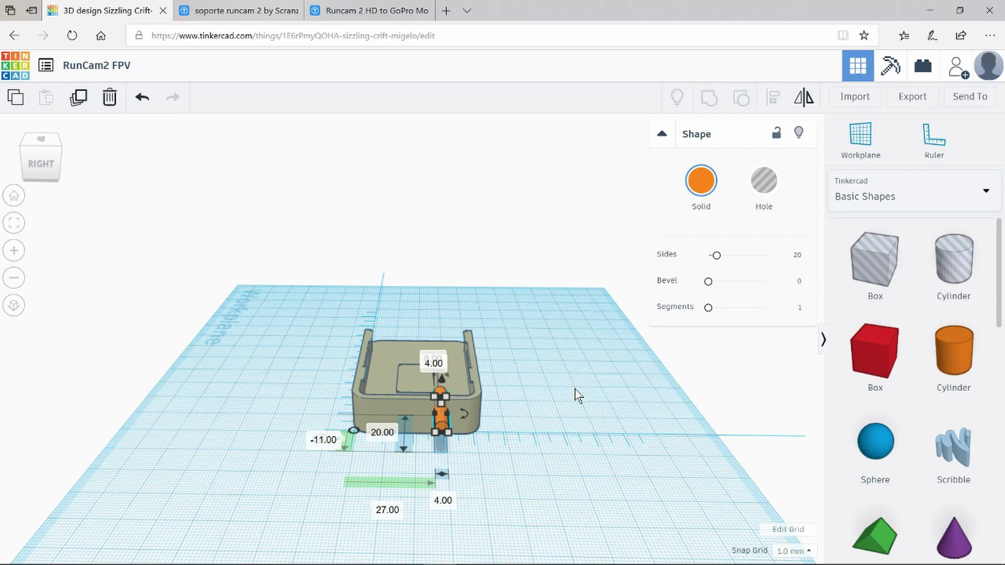
right_drag(575, 388, 565, 429)
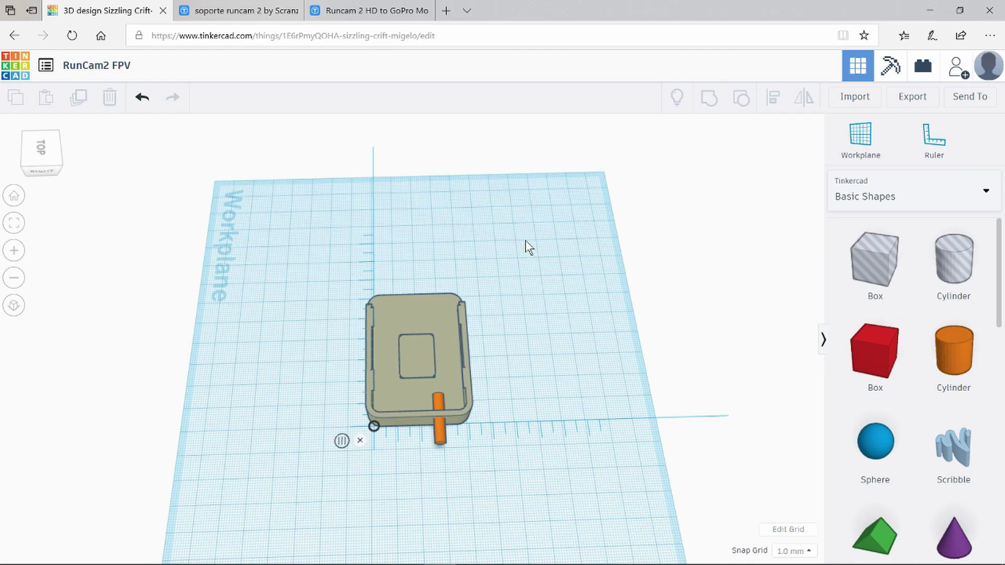
drag(510, 247, 360, 499)
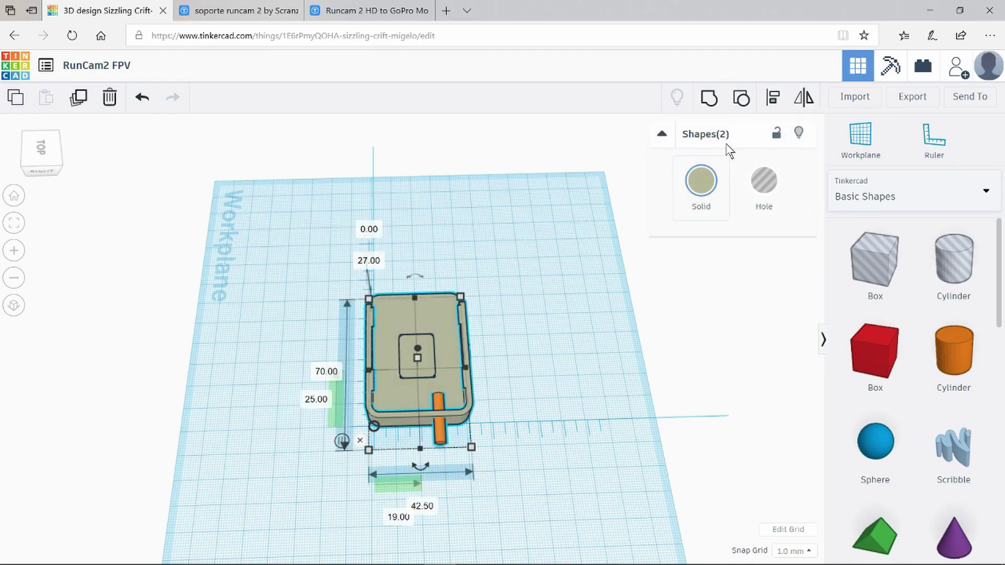
- Group the bracket and cylinder, turn them 90° on their side, then ungroup in Right view
click(742, 99)
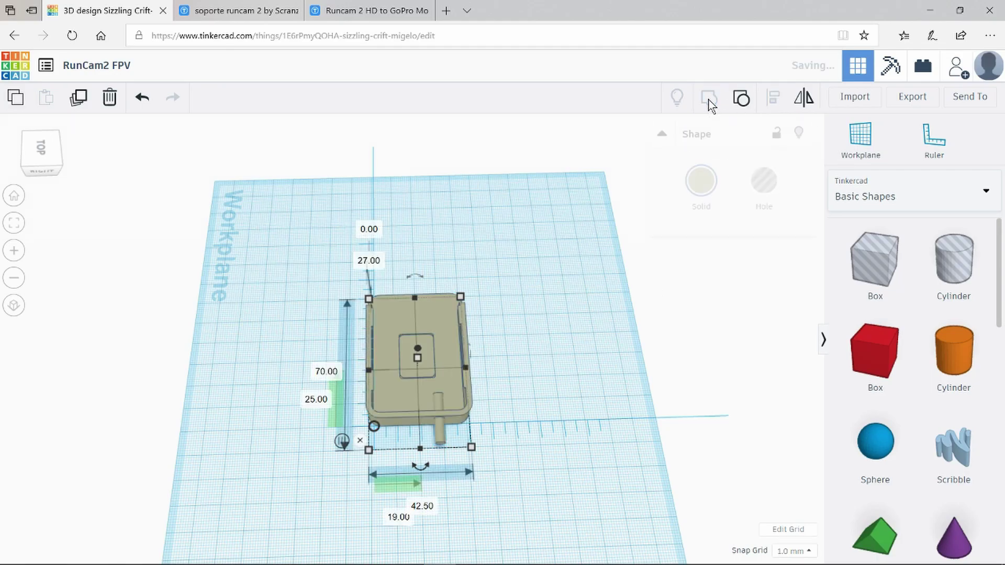
drag(419, 277, 366, 300)
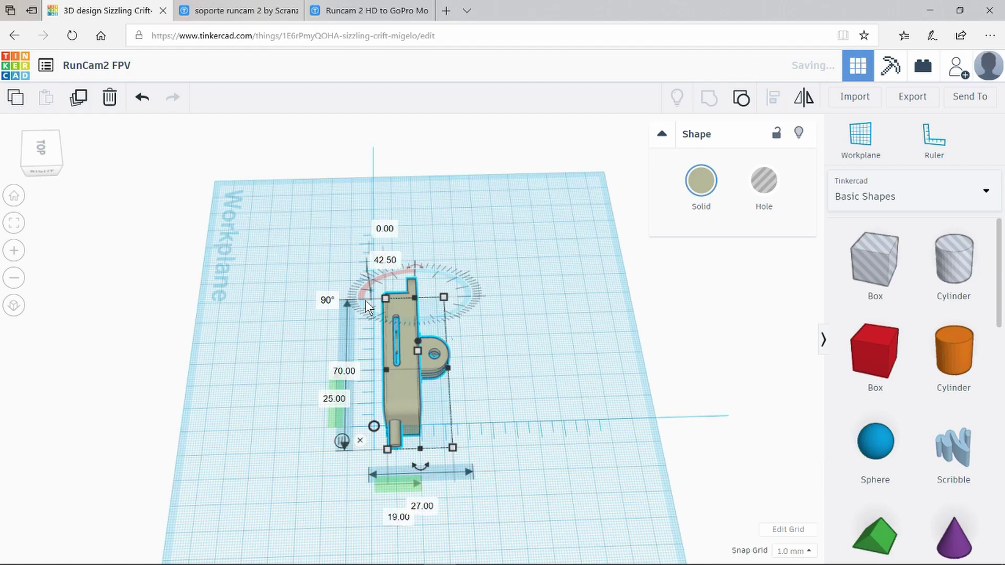
key(ctrl+Down)
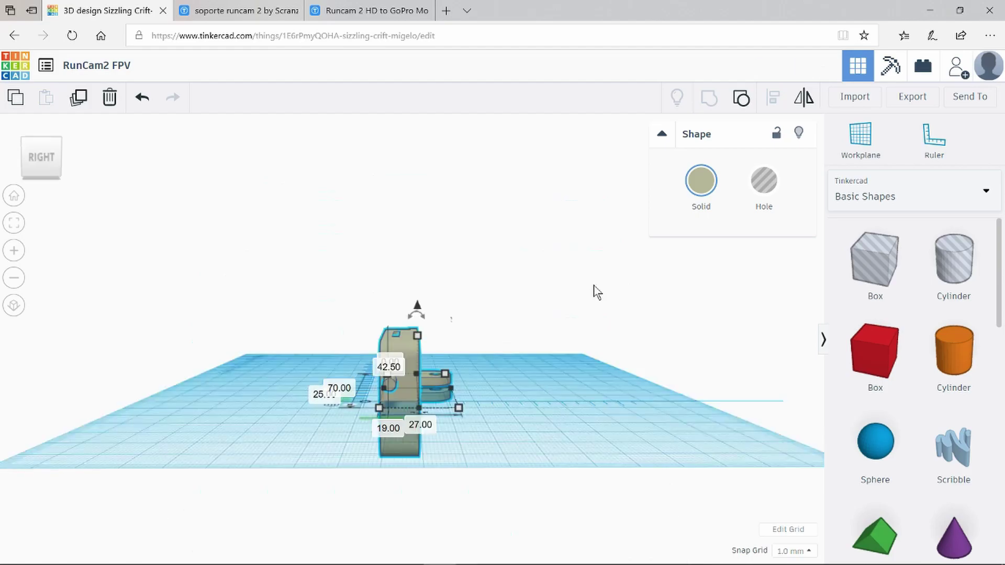
click(742, 99)
- Change the orange cylinder's offset from 2.00 to 1 mm
click(258, 256)
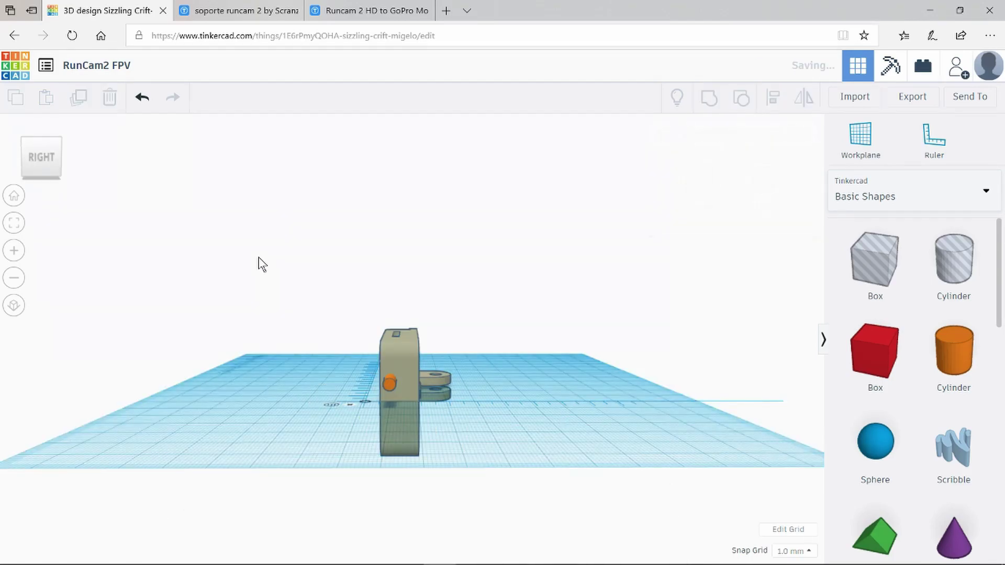
click(388, 383)
key(f)
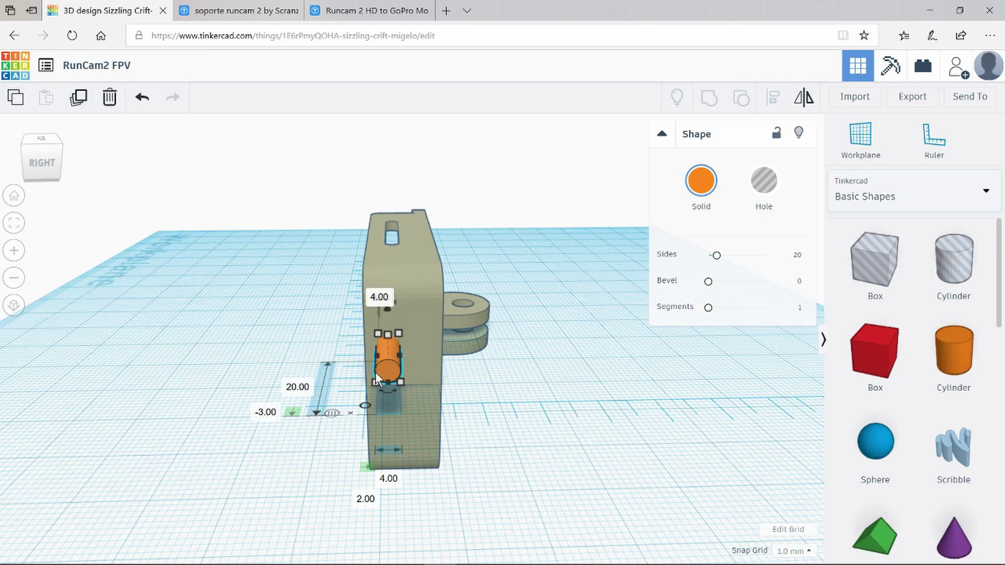
click(371, 503)
text(1)
key(Return)
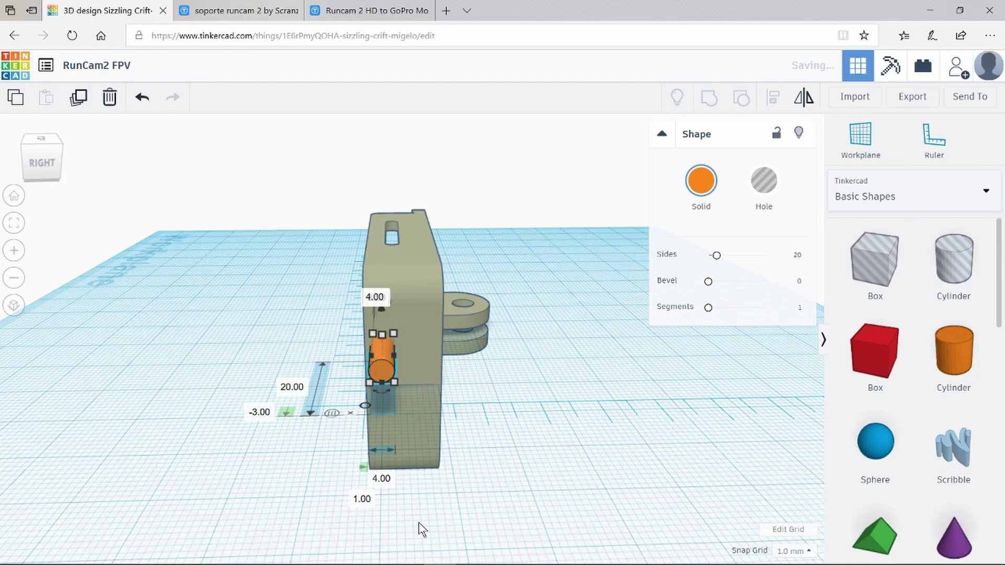
key(ctrl+a)
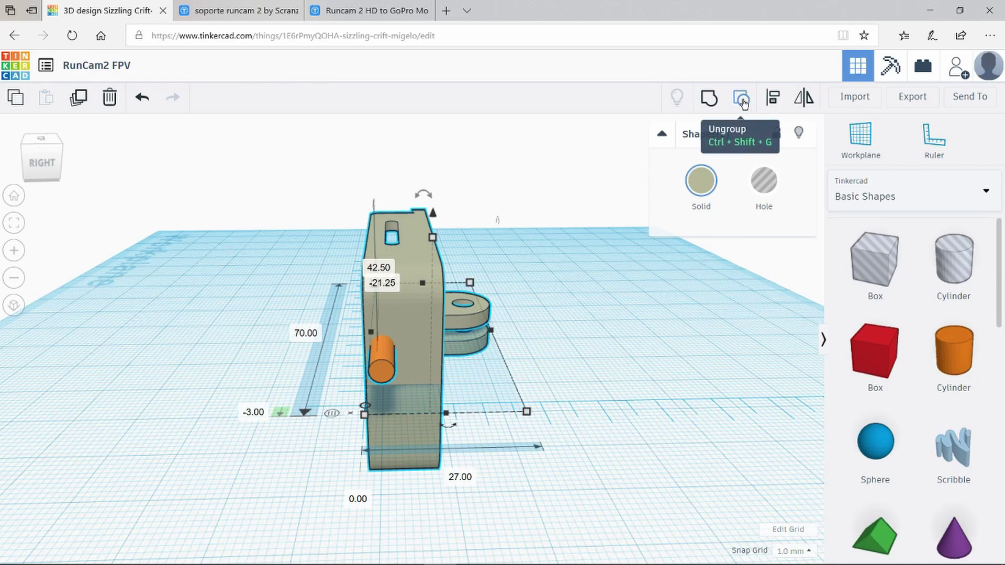
- Group the shapes and convert the orange cylinder into a hole
click(709, 100)
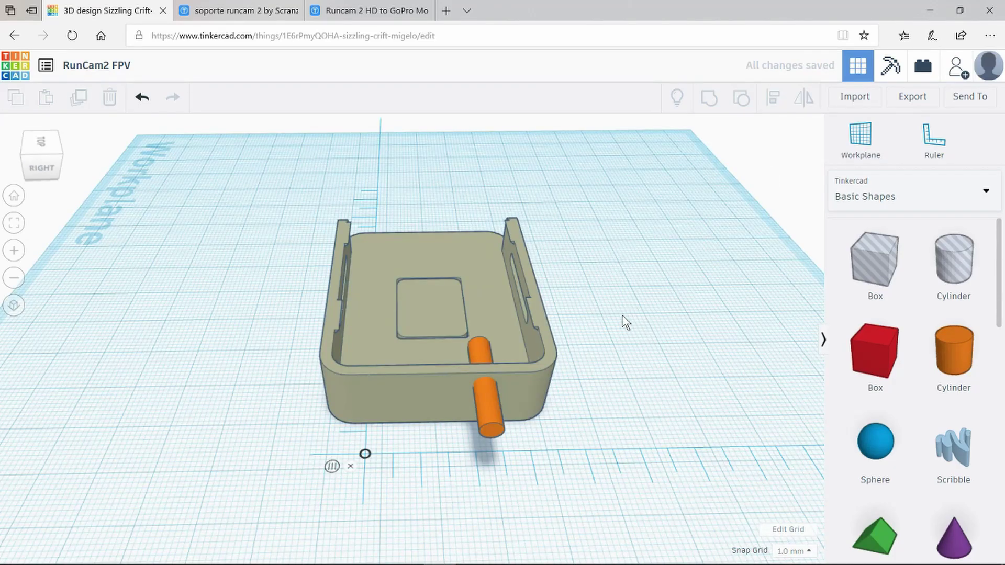
click(485, 408)
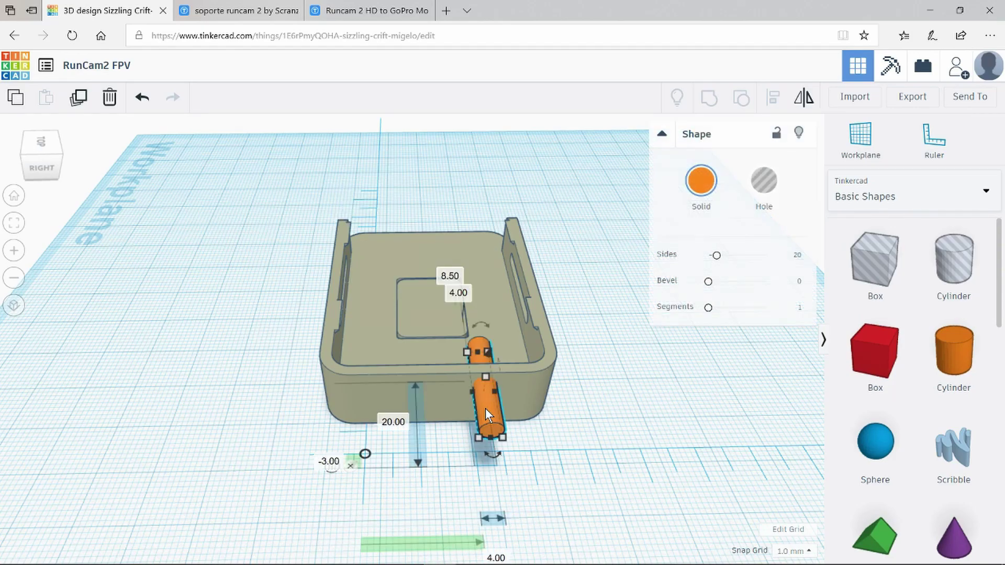
click(769, 184)
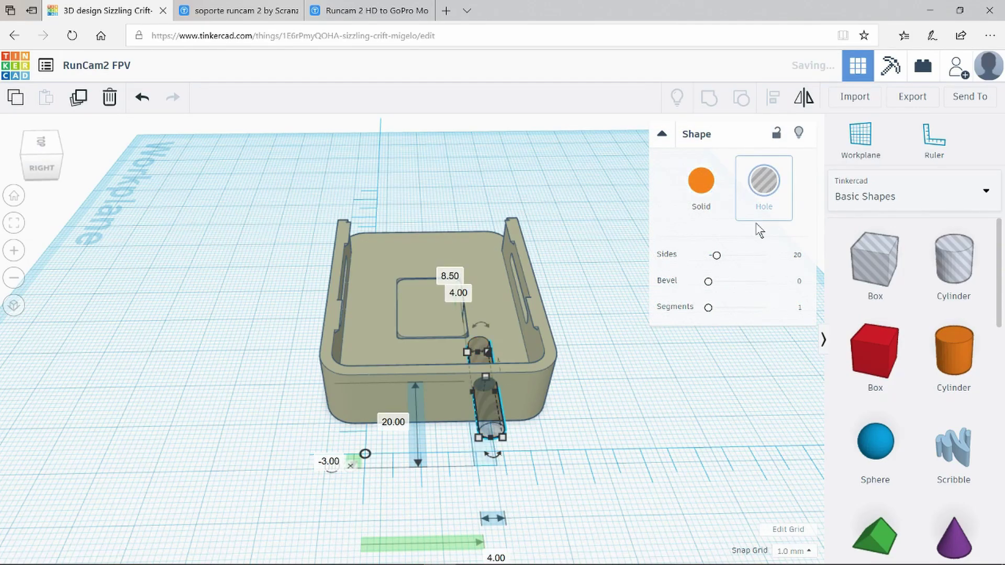
click(640, 386)
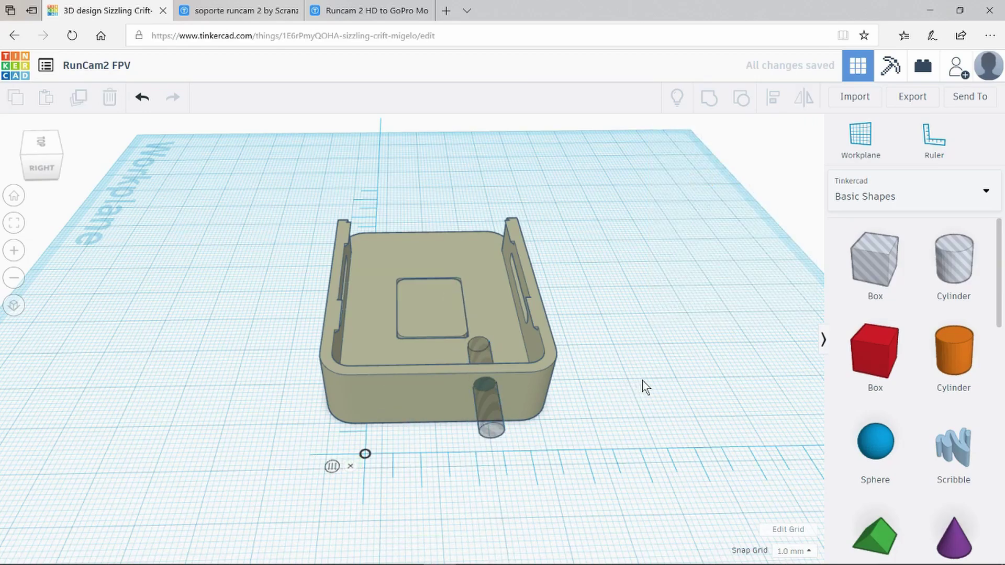
- Group the hole cylinder with the camera case to cut the antenna hole
drag(633, 181, 263, 457)
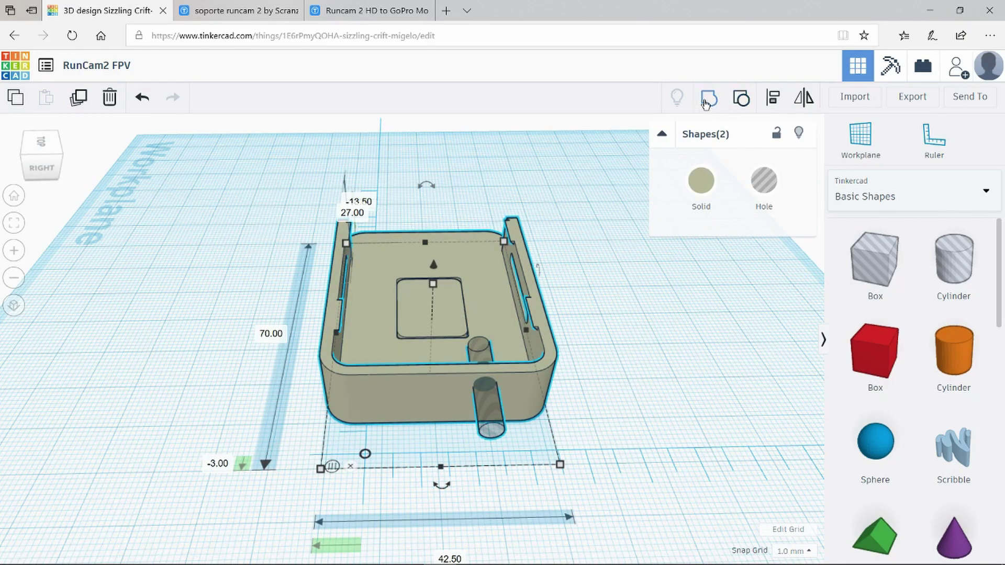
click(708, 99)
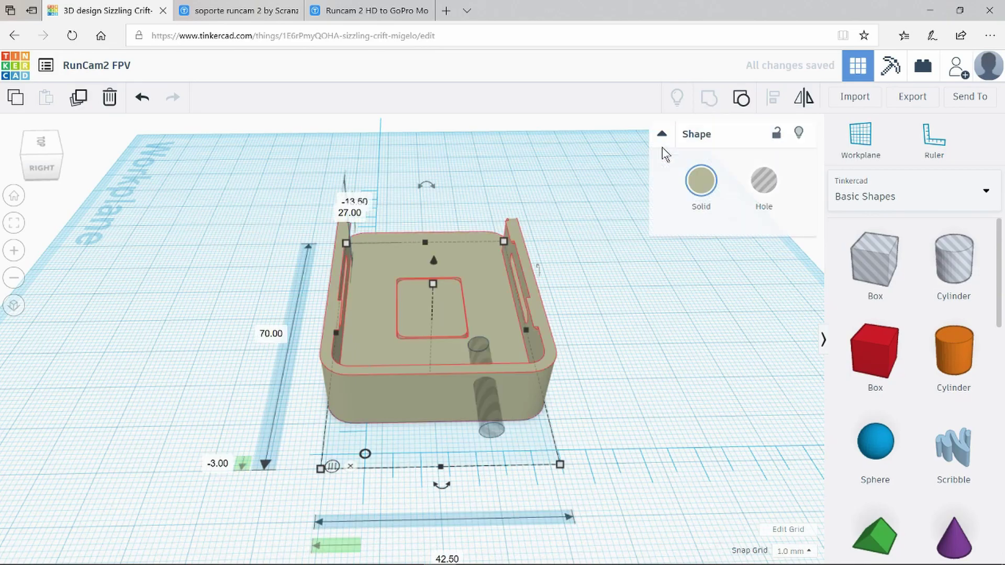
click(598, 249)
right_drag(597, 249, 632, 242)
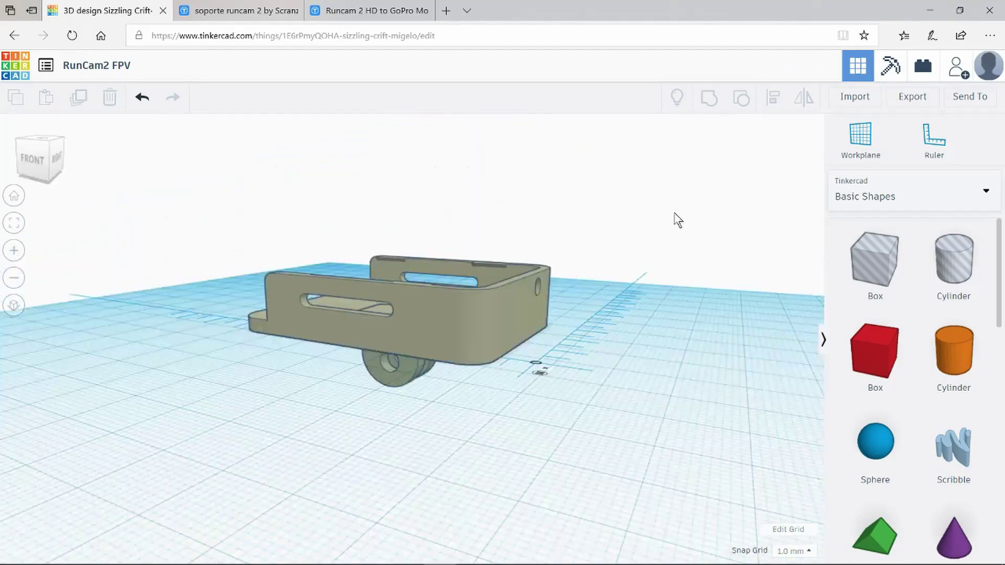
- Export the design as RunCam2 FPV.stl
click(912, 98)
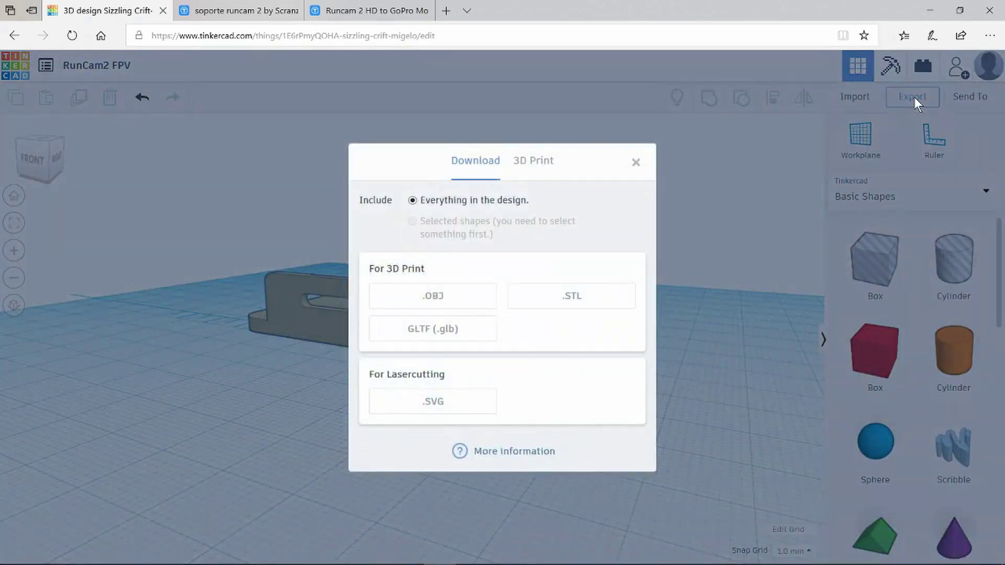
click(568, 301)
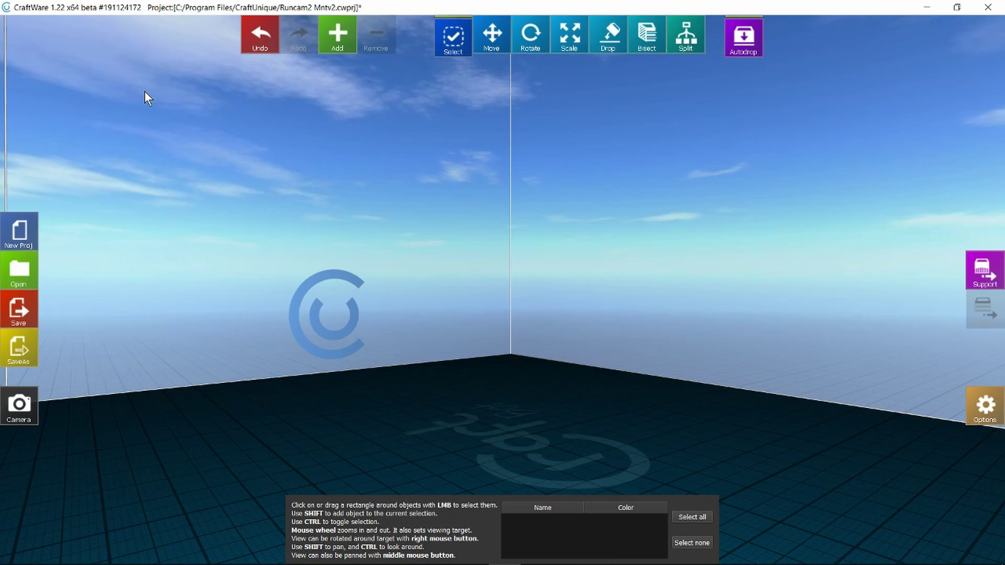
- Load RunCam2 FPV.stl onto CraftWare's build plate and enter support editing mode
click(338, 47)
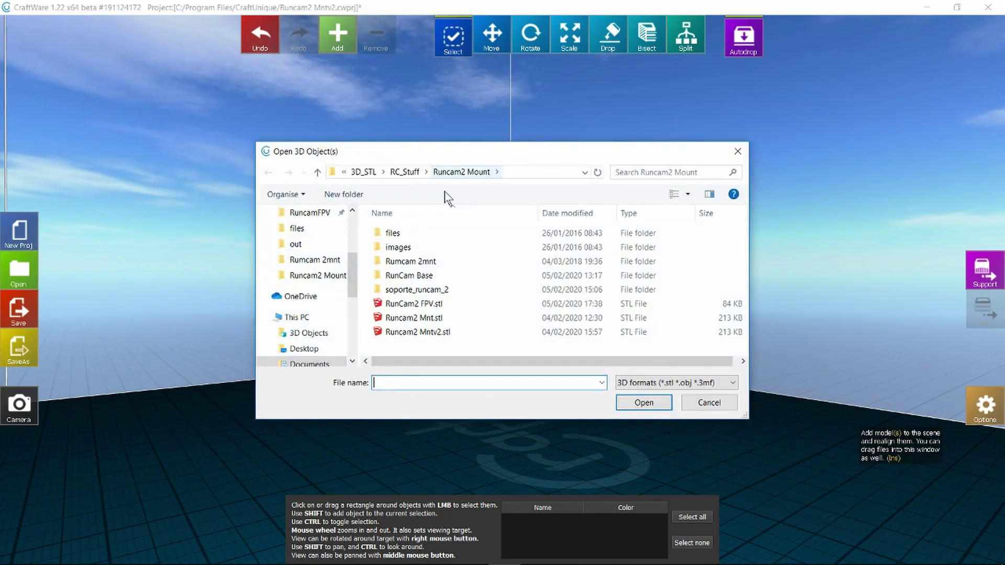
double_click(414, 304)
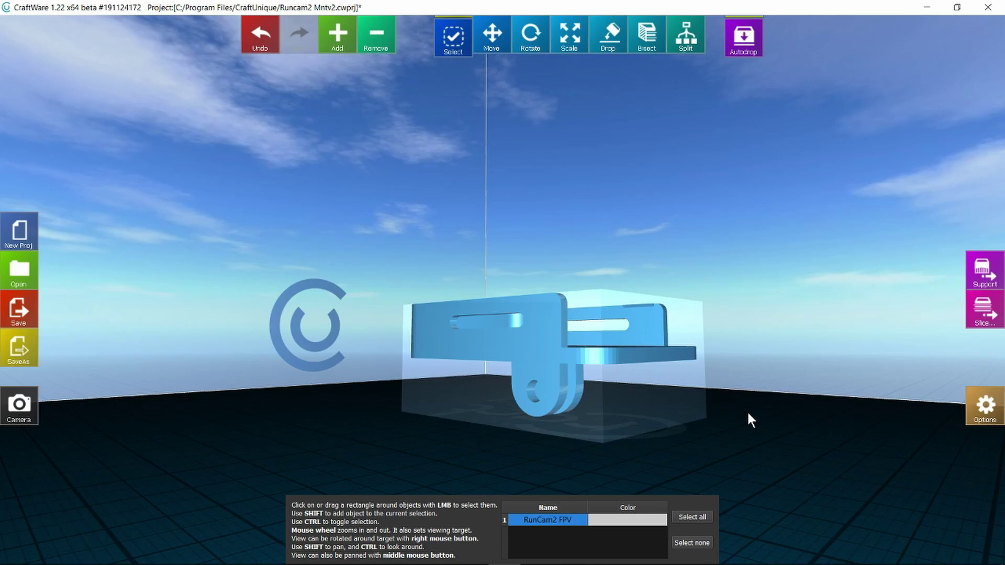
click(983, 273)
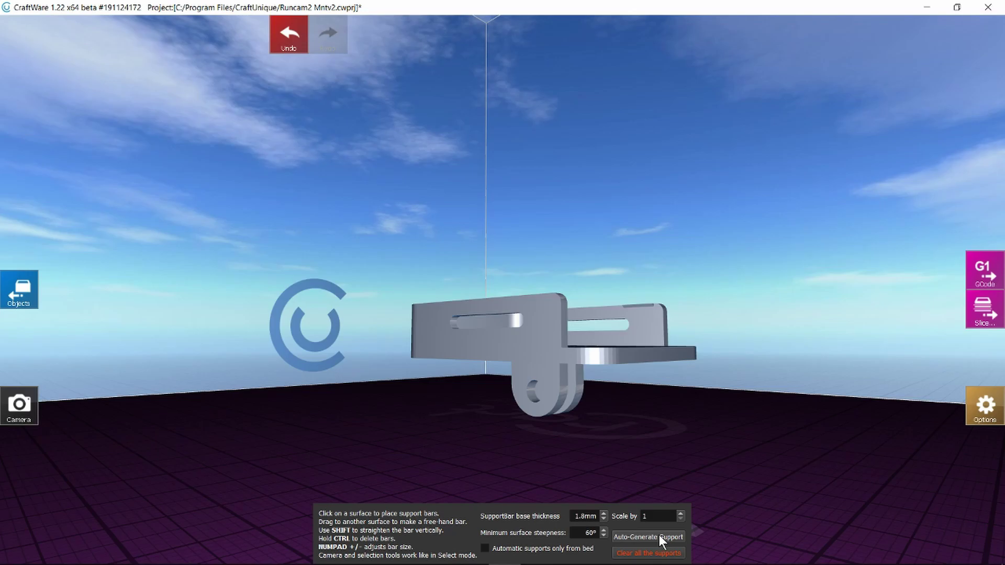
- Auto-generate supports under the RunCam2 FPV model, inspect them from below, then exit support mode
click(659, 535)
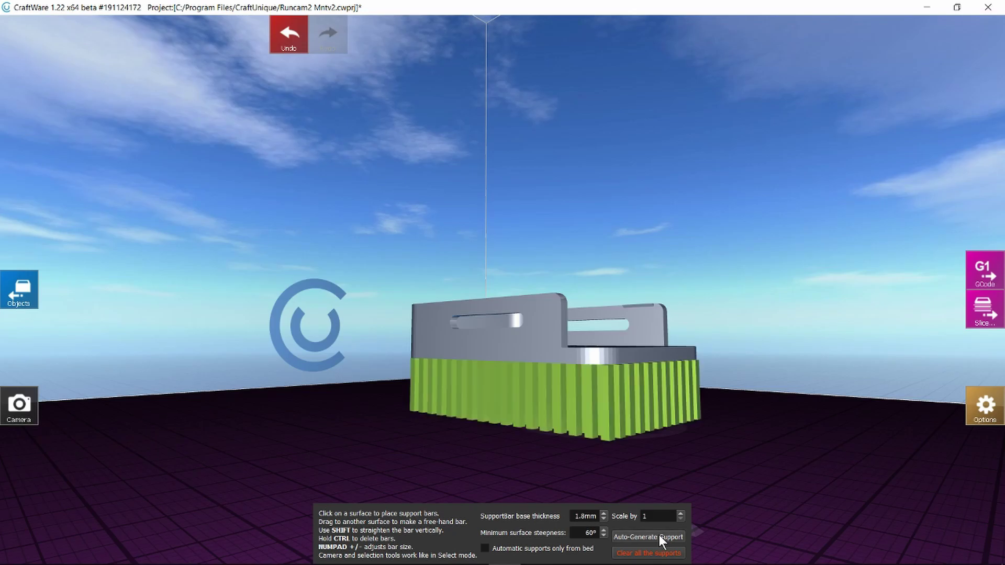
right_drag(784, 460, 289, 482)
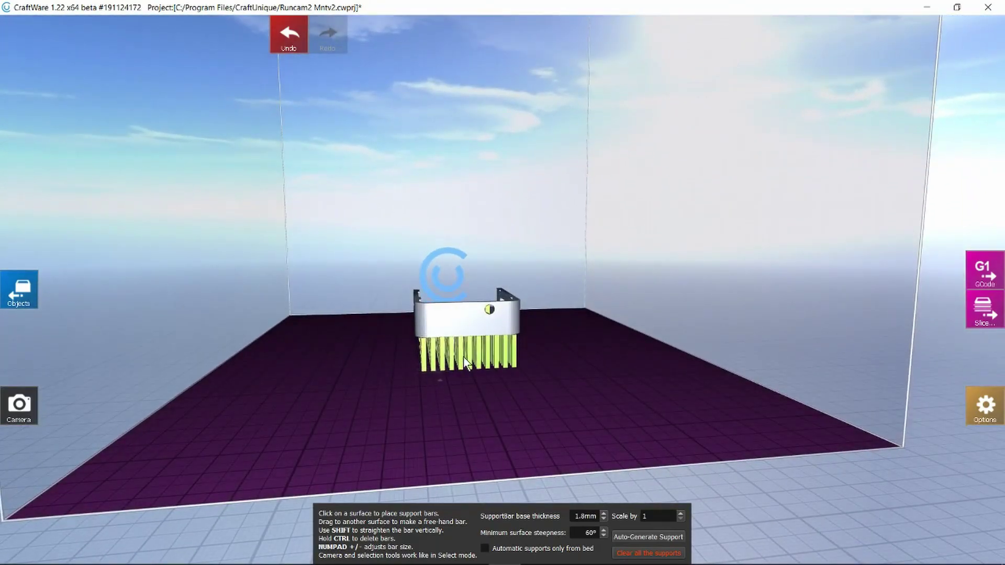
scroll(575, 419, up, 3)
right_drag(574, 420, 632, 427)
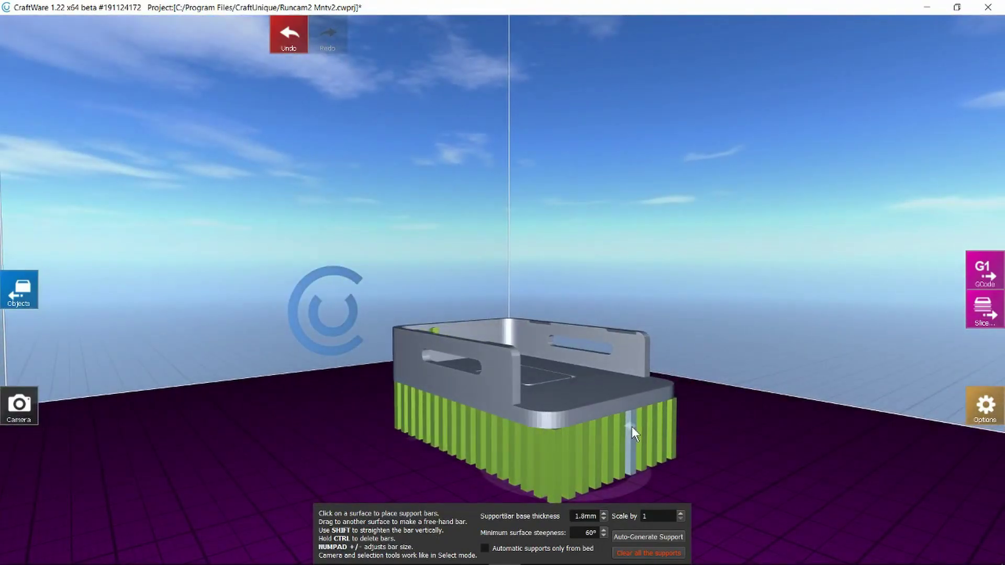
key(Escape)
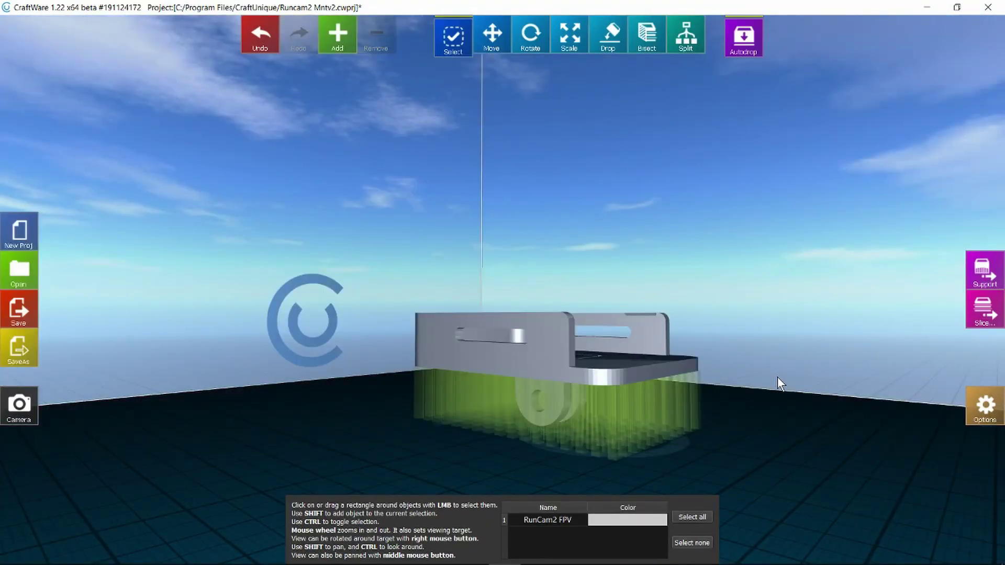
- Slice the supported model with the default slice settings to get the G-code preview
click(989, 310)
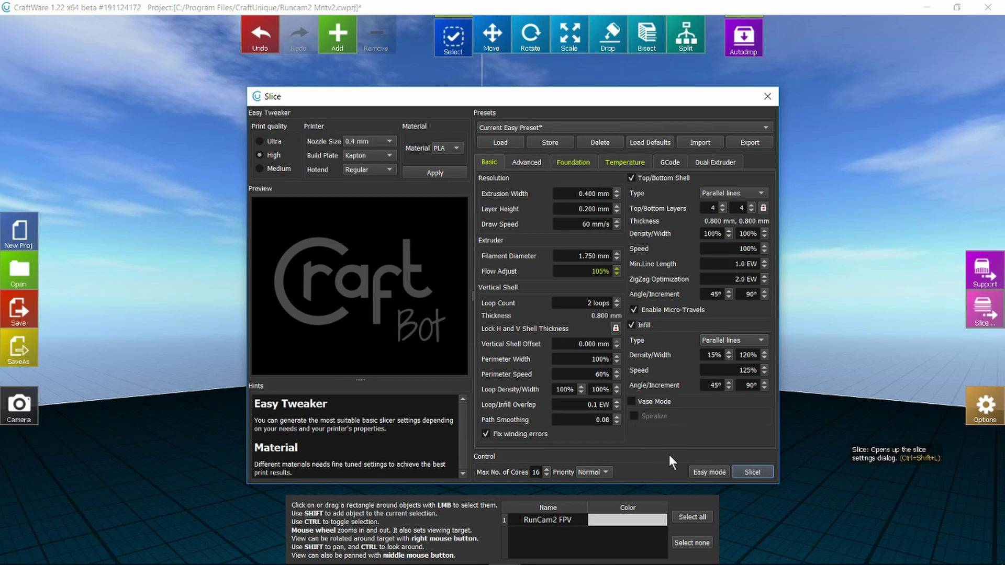
click(753, 472)
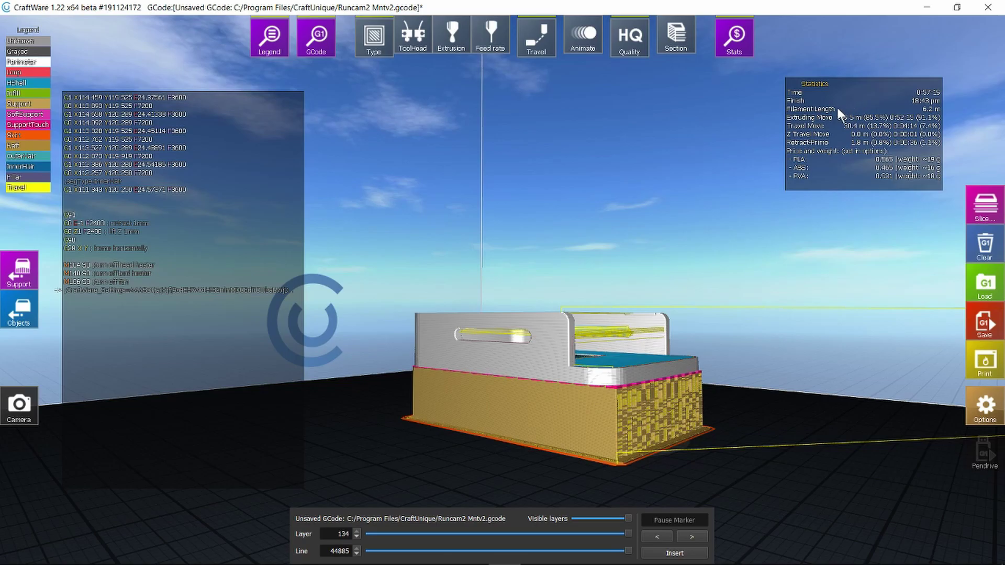
- Save the sliced print as Runcam2 FPV.gcode in the Runcam2 Mount folder
right_drag(837, 108, 758, 281)
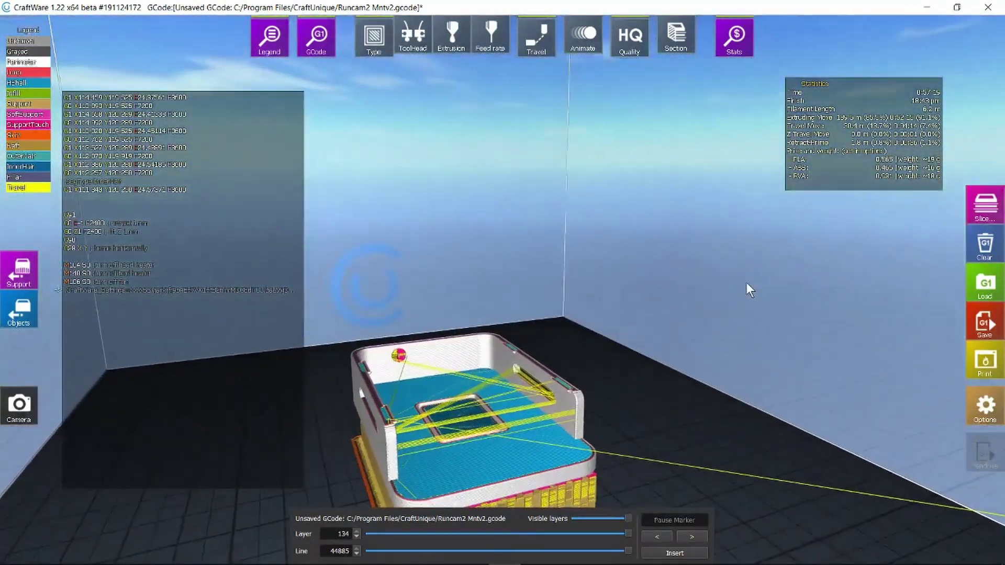
drag(746, 282, 675, 256)
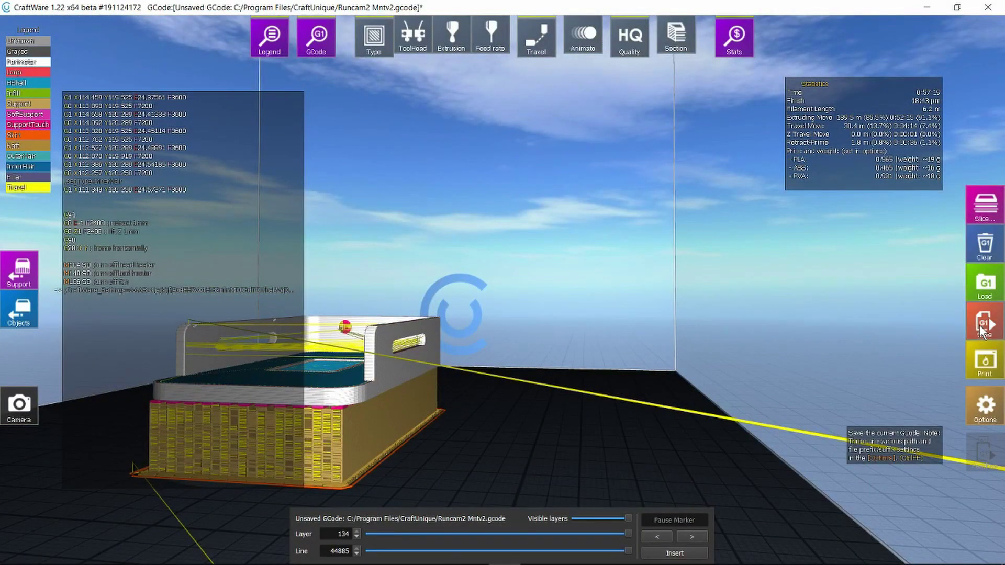
click(979, 324)
key(Return)
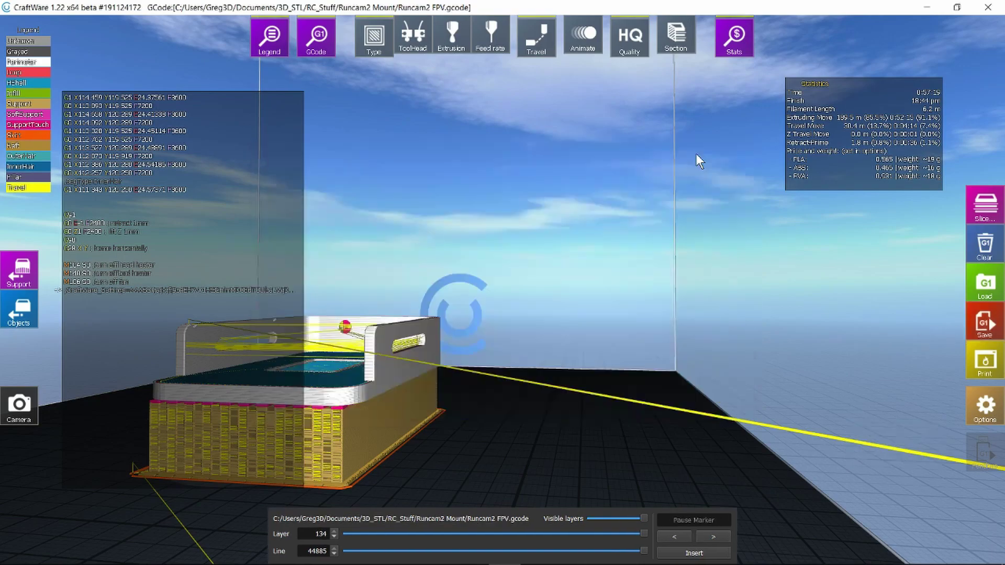